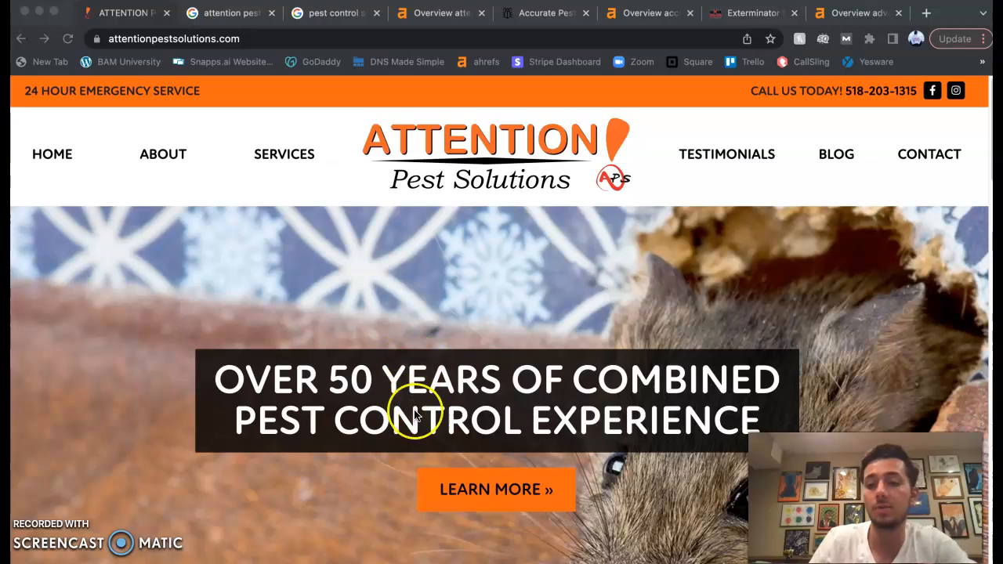
Review the Attention Pest Solutions homepage from the hero banner down to the newsletter form and back to the service images
{"action": "scroll", "coordinate": [426, 444], "scroll_direction": "down", "scroll_amount": 6}
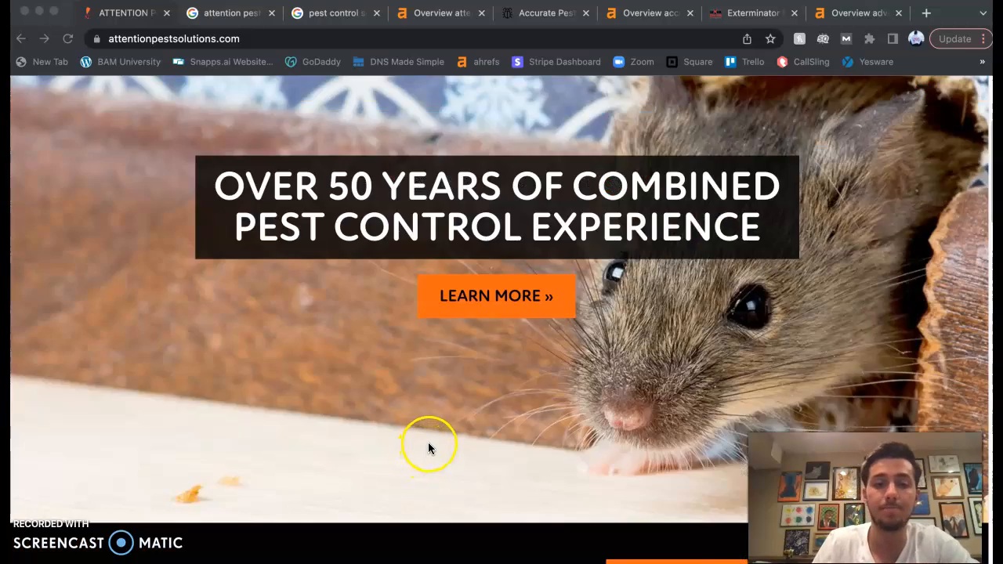
{"action": "scroll", "coordinate": [434, 445], "scroll_direction": "down", "scroll_amount": 10}
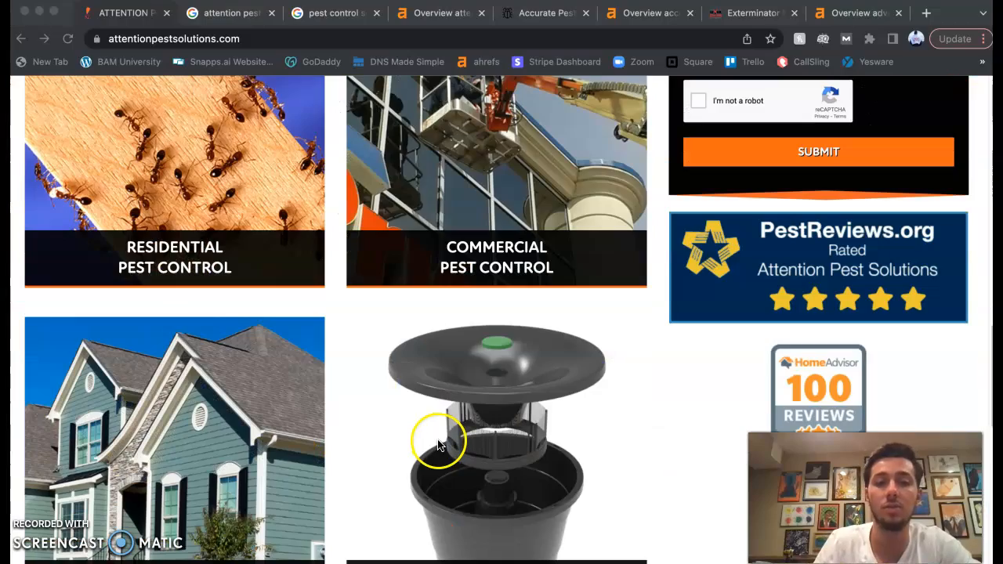
{"action": "scroll", "coordinate": [436, 437], "scroll_direction": "down", "scroll_amount": 6}
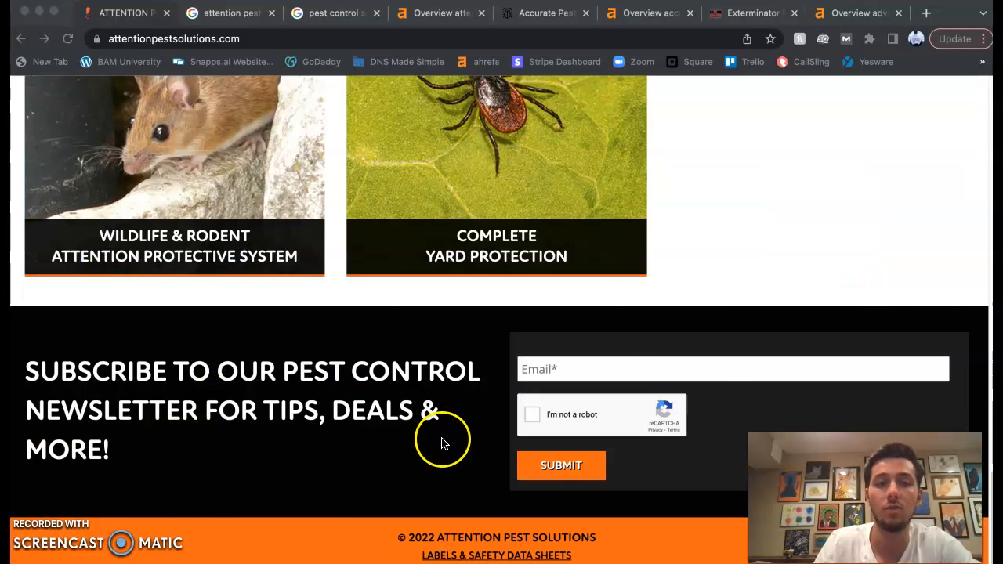
{"action": "scroll", "coordinate": [444, 439], "scroll_direction": "up", "scroll_amount": 10}
{"action": "scroll", "coordinate": [443, 441], "scroll_direction": "up", "scroll_amount": 1}
{"action": "scroll", "coordinate": [272, 365], "scroll_direction": "down", "scroll_amount": 1}
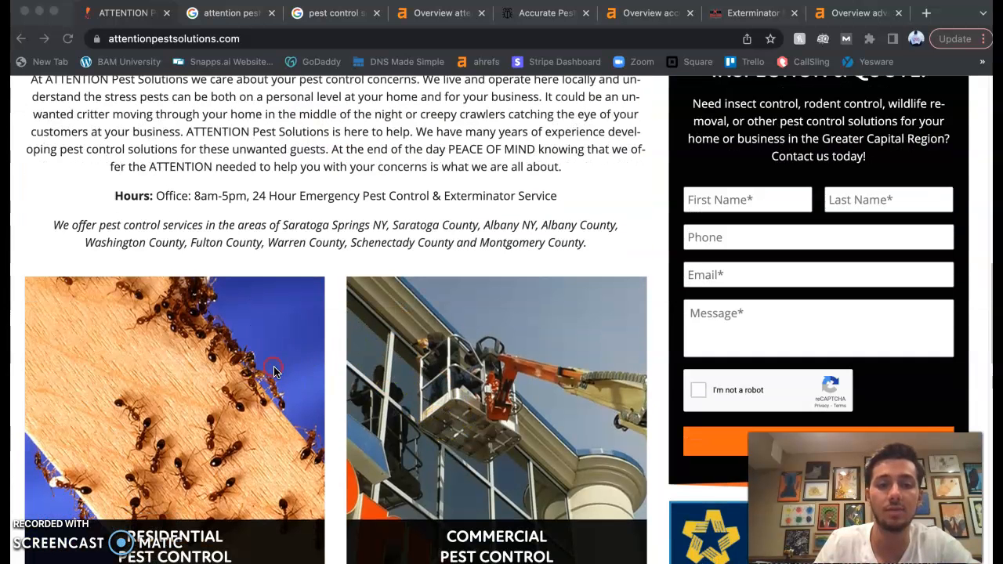
Check the residential pest control image's file name by starting to save the image, and cancel the save
{"action": "right_click", "coordinate": [274, 364]}
{"action": "left_click", "coordinate": [351, 449]}
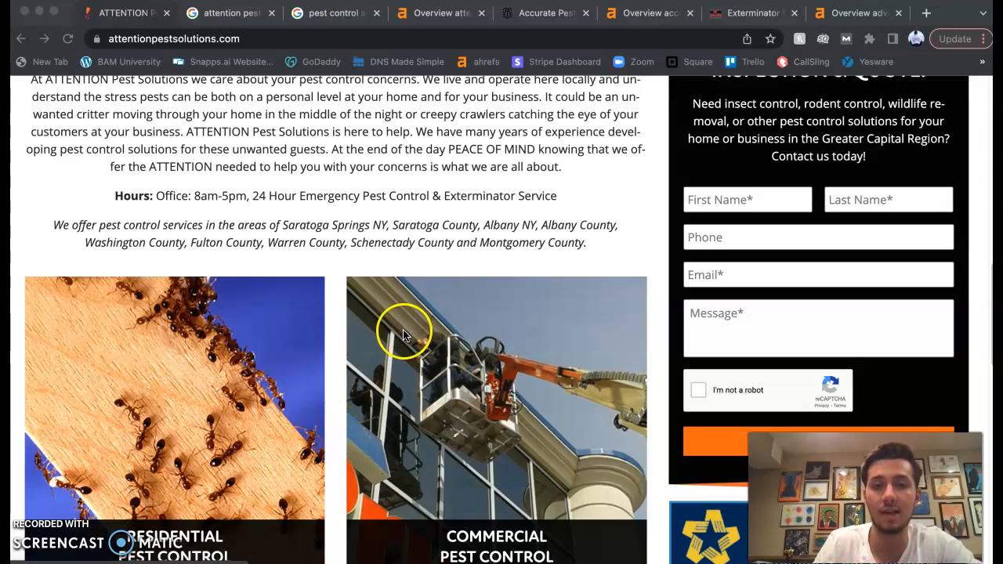
{"action": "right_click", "coordinate": [224, 346]}
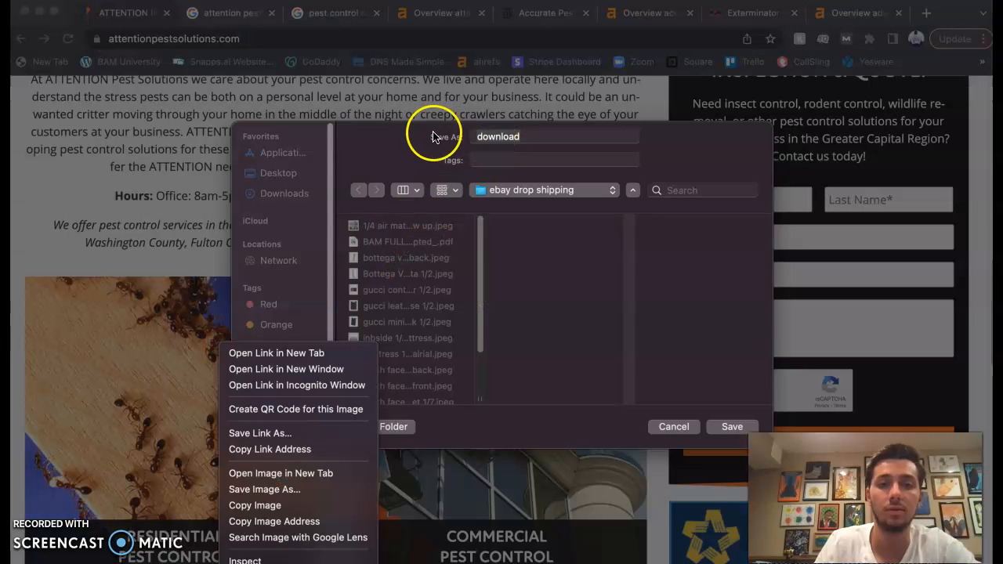
{"action": "left_click", "coordinate": [674, 427]}
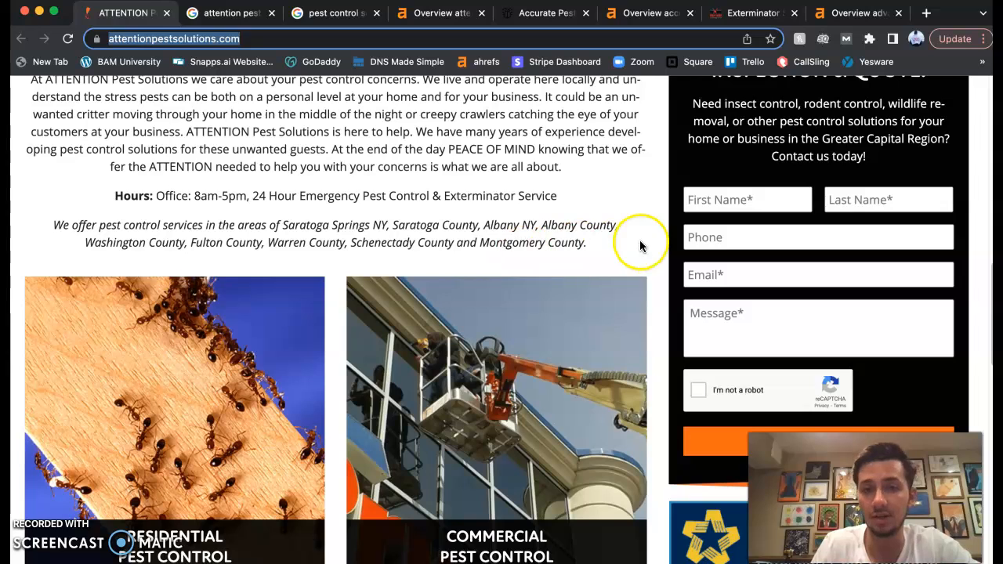
{"action": "left_click", "coordinate": [640, 246]}
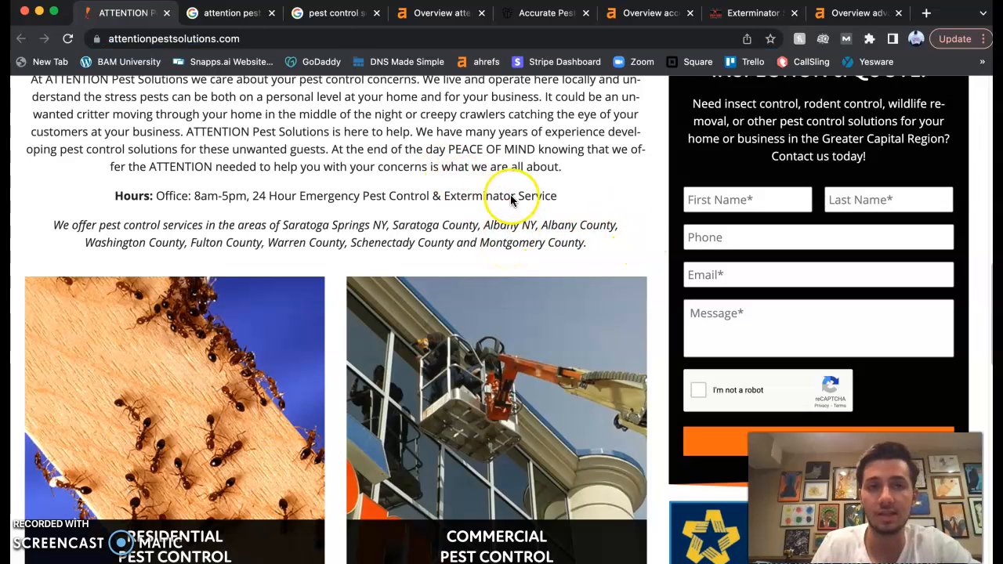
Examine the Google results for "attention pest solutions", including the ad, the organic listings and the business profile
{"action": "left_click", "coordinate": [228, 15]}
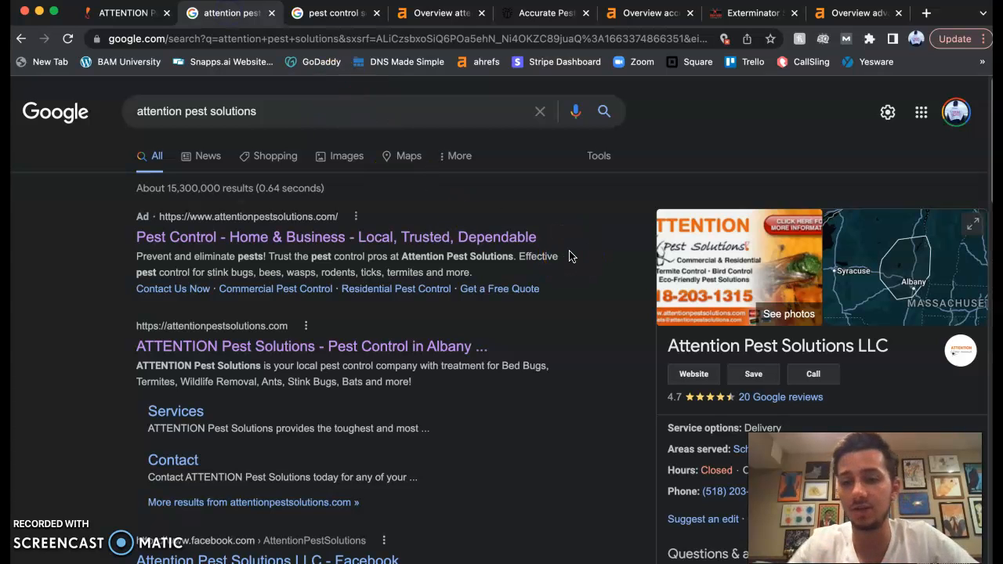
{"action": "scroll", "coordinate": [583, 291], "scroll_direction": "down", "scroll_amount": 1}
{"action": "scroll", "coordinate": [584, 292], "scroll_direction": "down", "scroll_amount": 3}
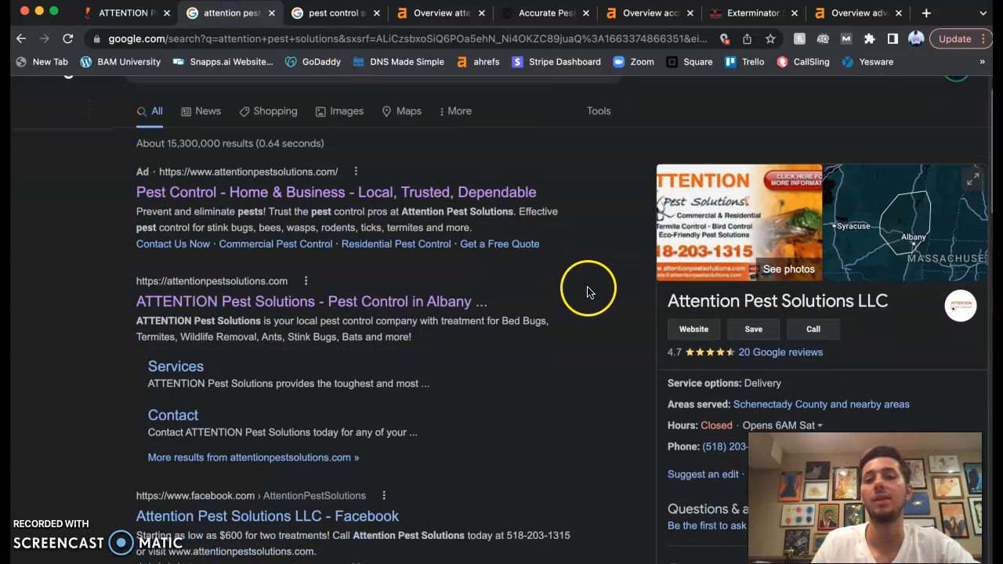
{"action": "scroll", "coordinate": [586, 290], "scroll_direction": "up", "scroll_amount": 1}
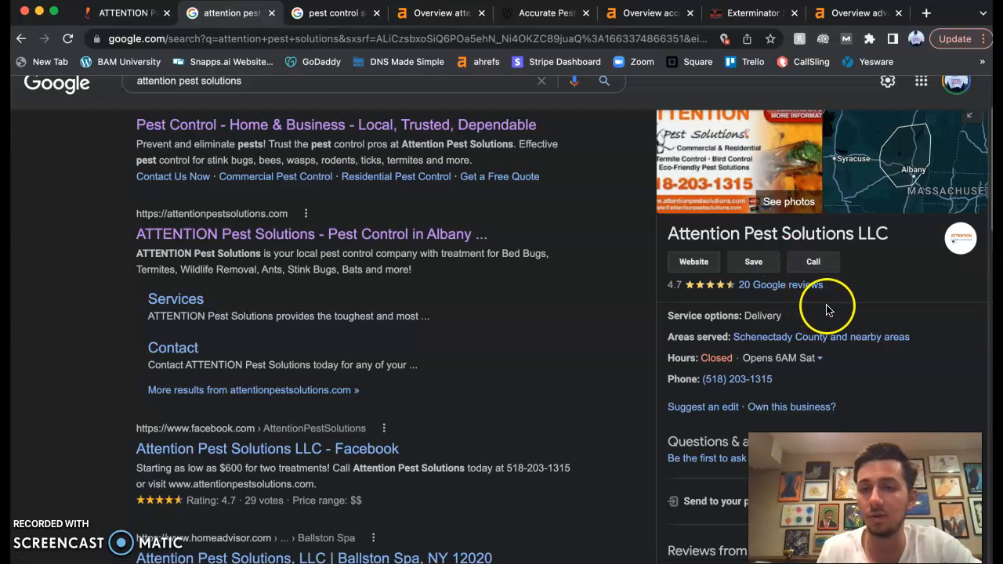
{"action": "scroll", "coordinate": [827, 311], "scroll_direction": "up", "scroll_amount": 3}
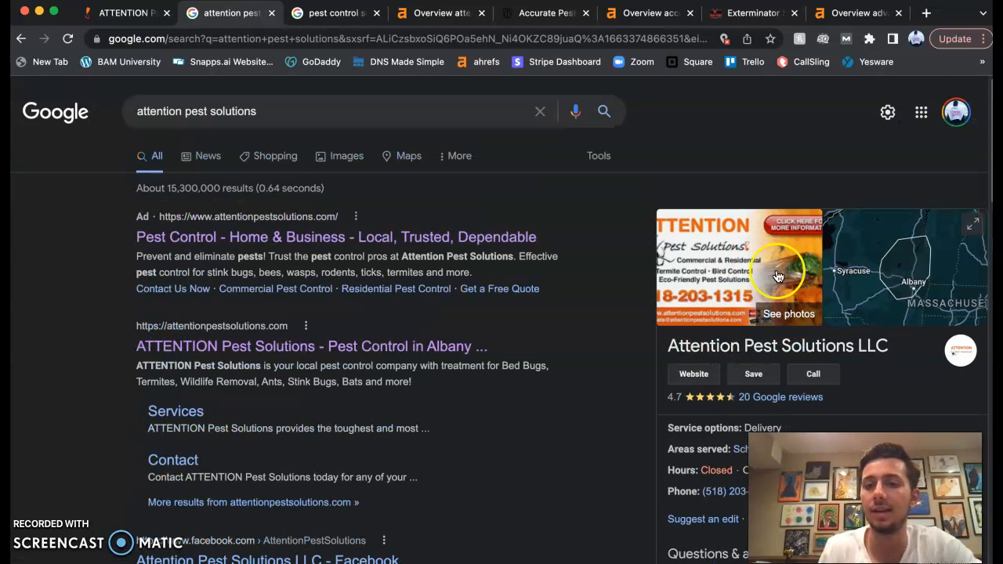
Examine the sponsored ads and local map listings in the Google results for "pest control schenectady ny"
{"action": "left_click", "coordinate": [331, 13]}
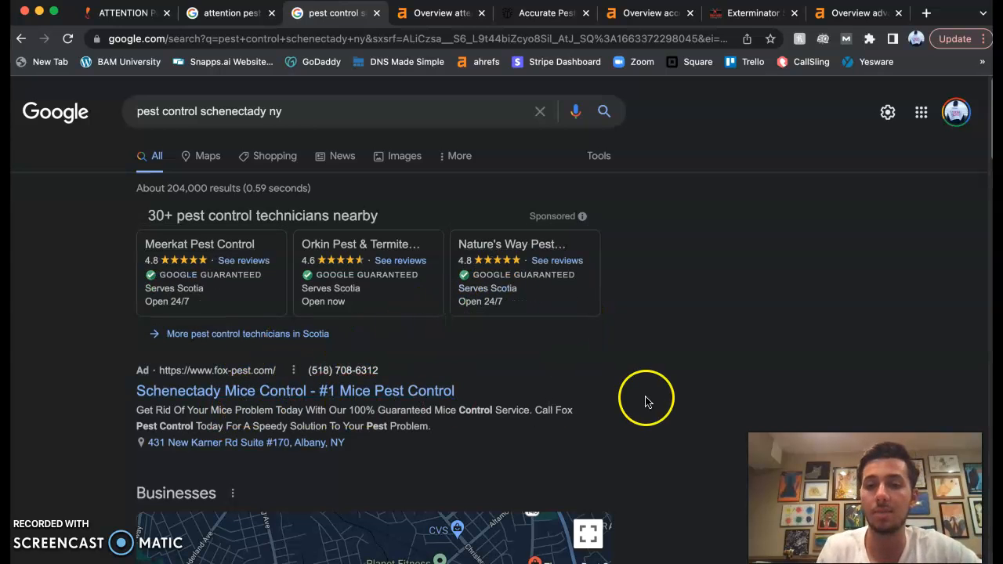
{"action": "scroll", "coordinate": [667, 402], "scroll_direction": "down", "scroll_amount": 5}
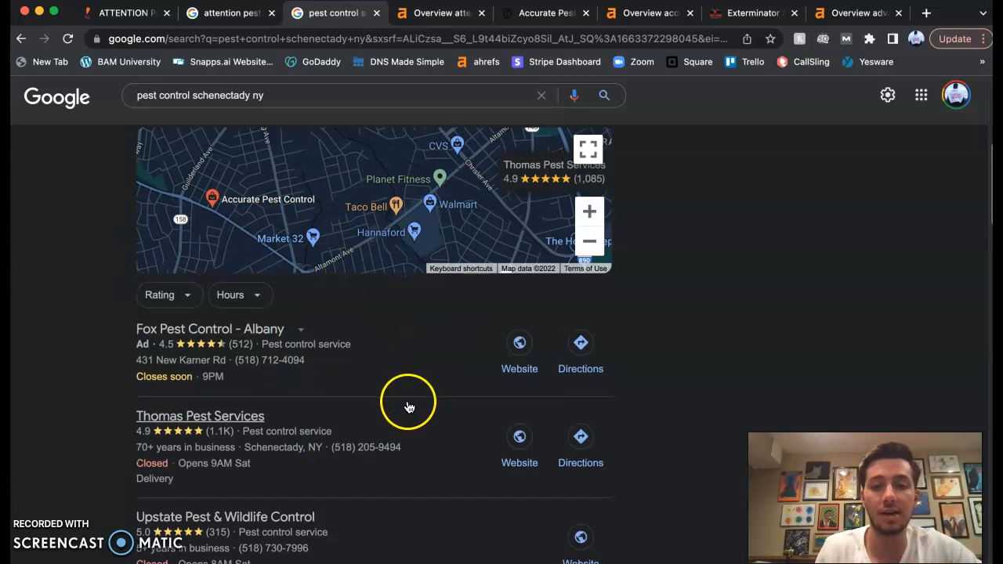
{"action": "scroll", "coordinate": [399, 412], "scroll_direction": "down", "scroll_amount": 1}
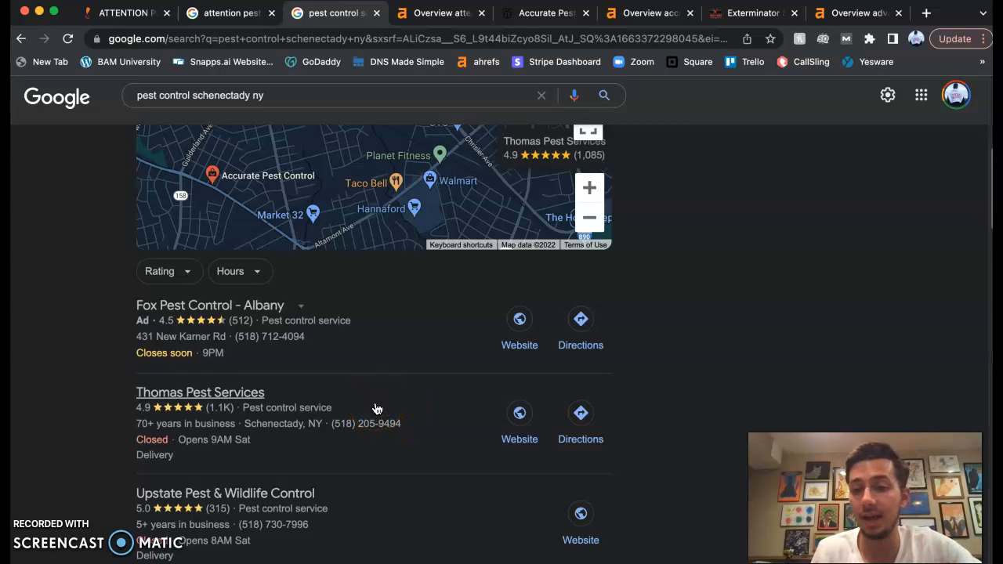
Look through the organic results for "pest control schenectady ny" down to the related searches at the end of the first page
{"action": "scroll", "coordinate": [643, 341], "scroll_direction": "down", "scroll_amount": 5}
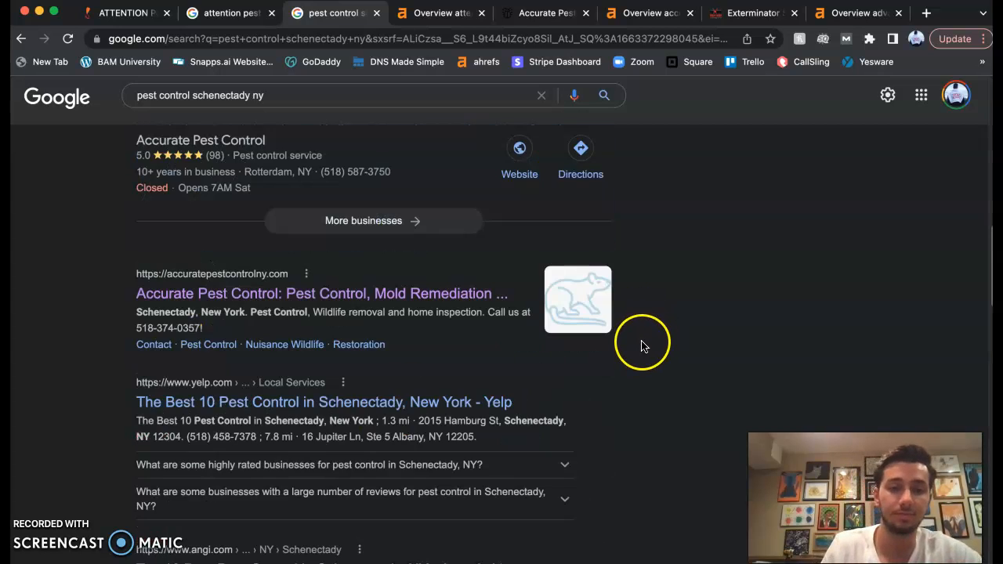
{"action": "scroll", "coordinate": [459, 360], "scroll_direction": "down", "scroll_amount": 1}
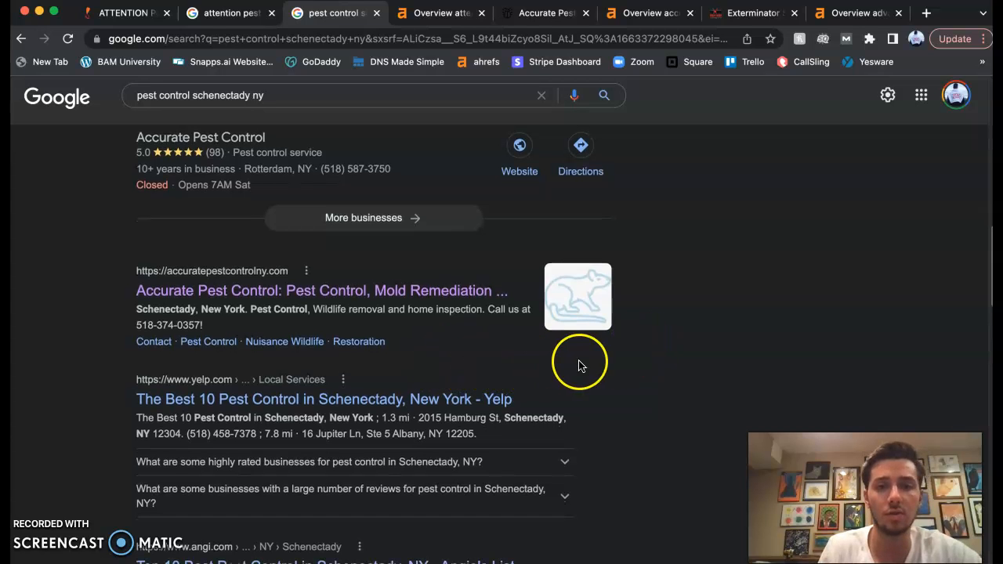
{"action": "scroll", "coordinate": [643, 353], "scroll_direction": "down", "scroll_amount": 2}
{"action": "scroll", "coordinate": [648, 353], "scroll_direction": "down", "scroll_amount": 1}
{"action": "scroll", "coordinate": [648, 355], "scroll_direction": "down", "scroll_amount": 10}
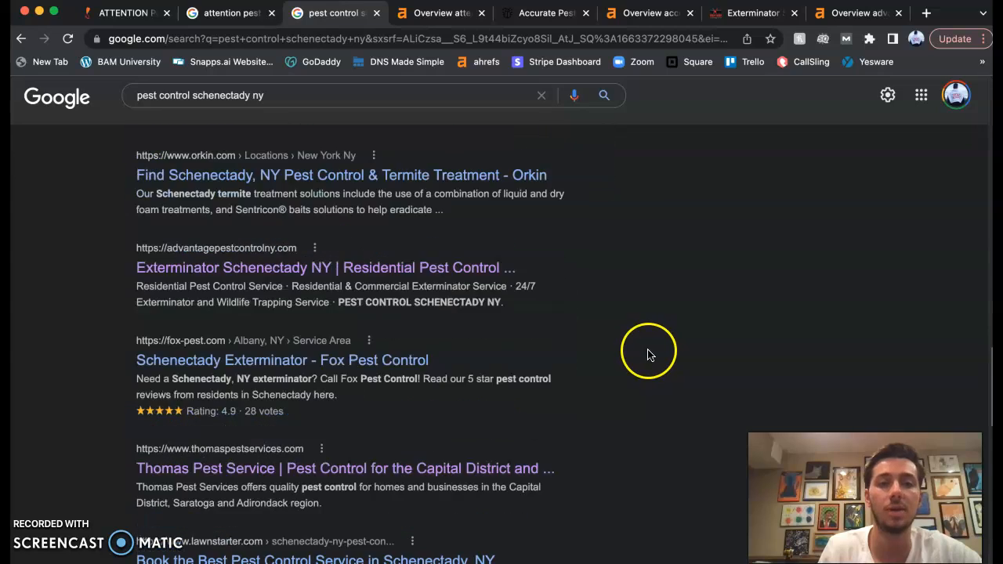
{"action": "scroll", "coordinate": [649, 356], "scroll_direction": "down", "scroll_amount": 5}
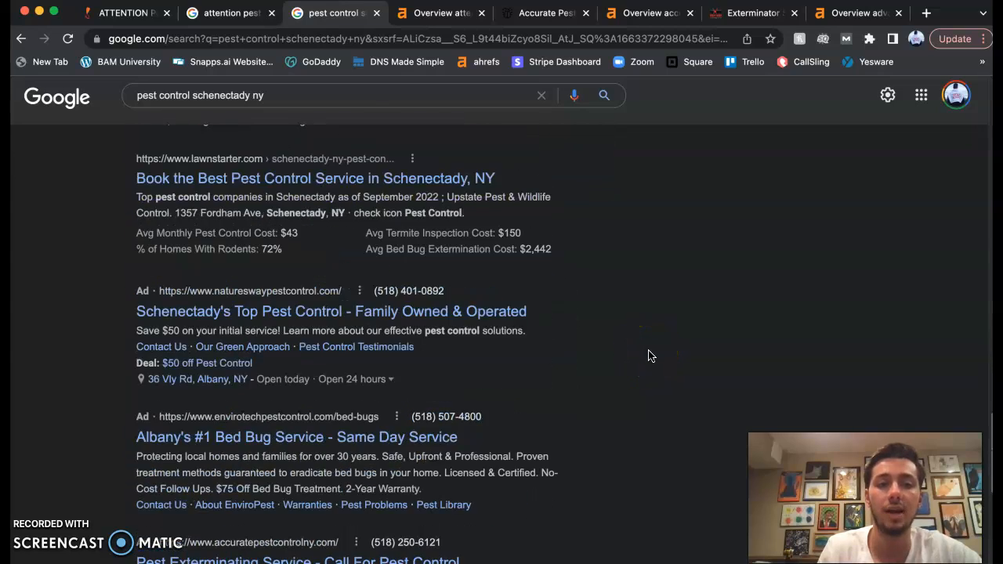
{"action": "scroll", "coordinate": [647, 360], "scroll_direction": "down", "scroll_amount": 2}
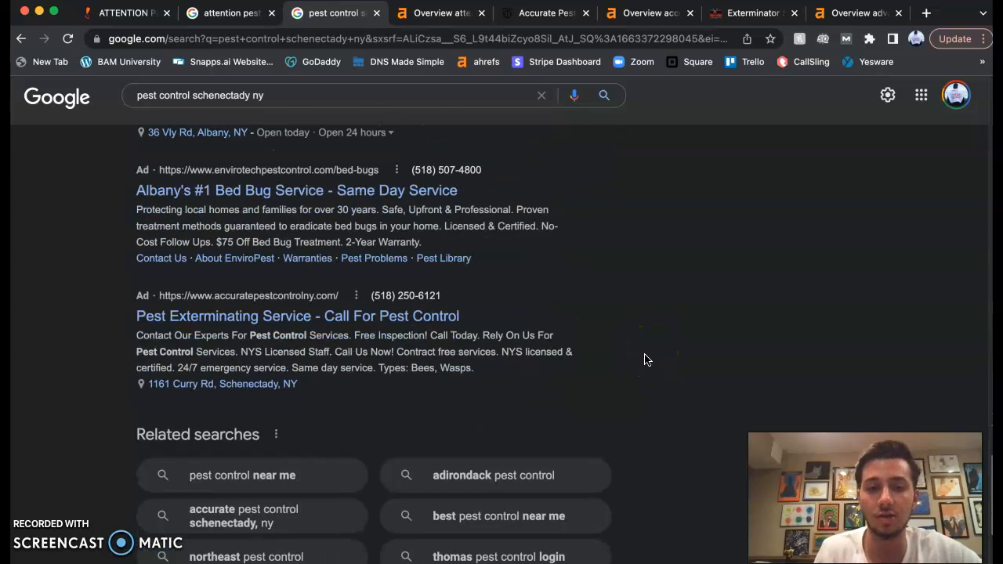
{"action": "left_click", "coordinate": [663, 340]}
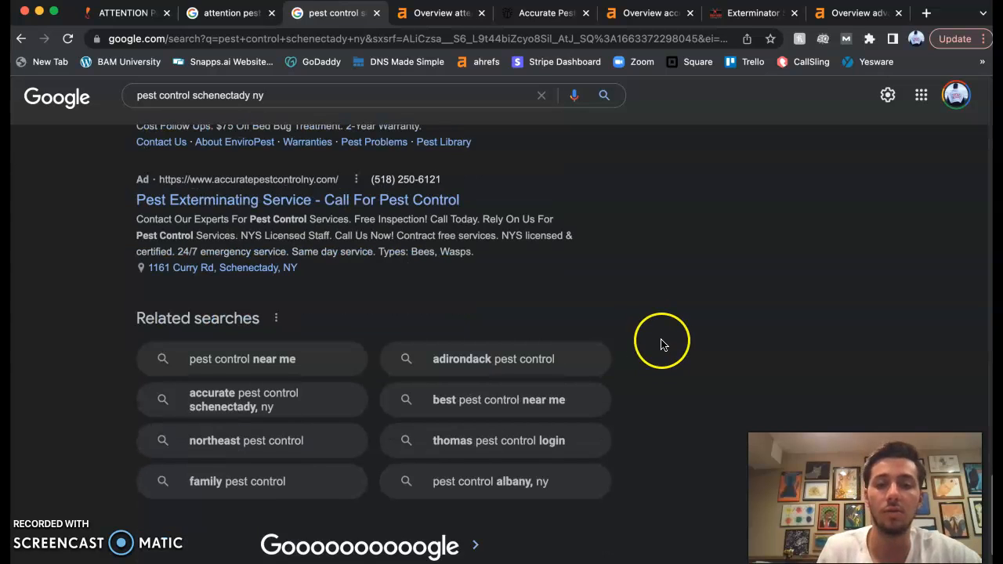
{"action": "scroll", "coordinate": [663, 340], "scroll_direction": "down", "scroll_amount": 1}
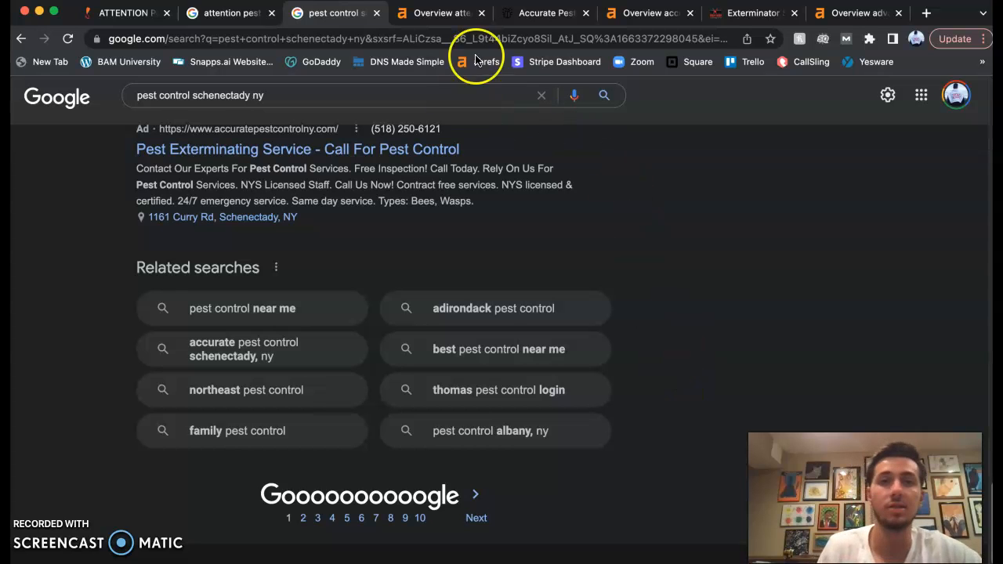
Examine the Ahrefs overview of attentionpestsolutions.com, covering URL Rating, Domain Rating, organic traffic and traffic value
{"action": "left_click", "coordinate": [435, 14]}
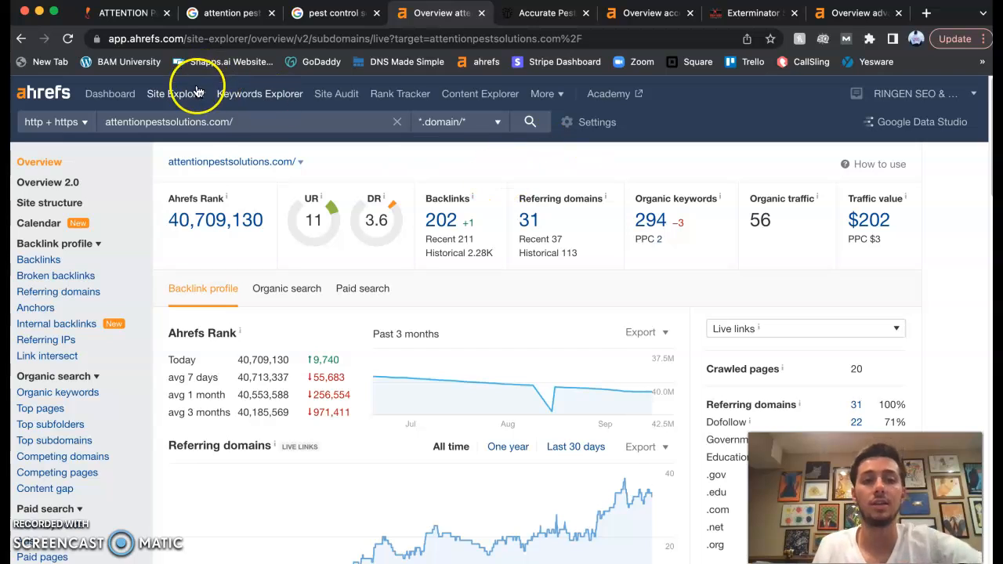
{"action": "mouse_move", "coordinate": [323, 202]}
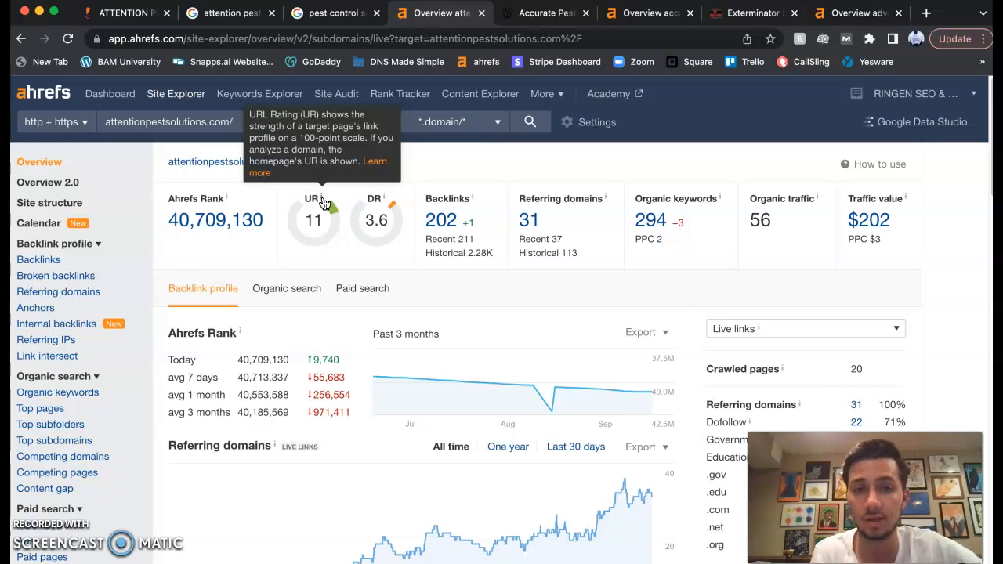
{"action": "mouse_move", "coordinate": [383, 201]}
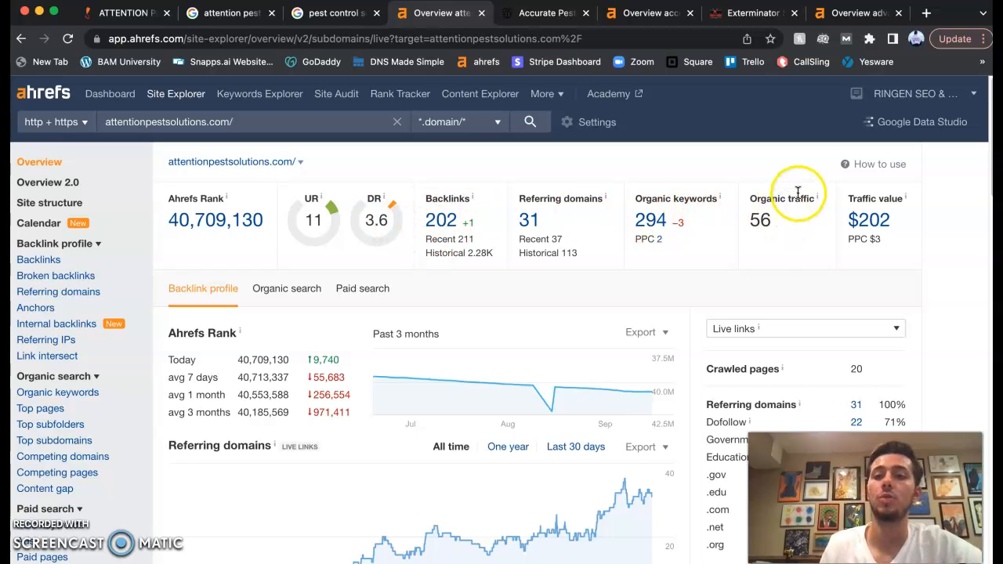
{"action": "mouse_move", "coordinate": [815, 202]}
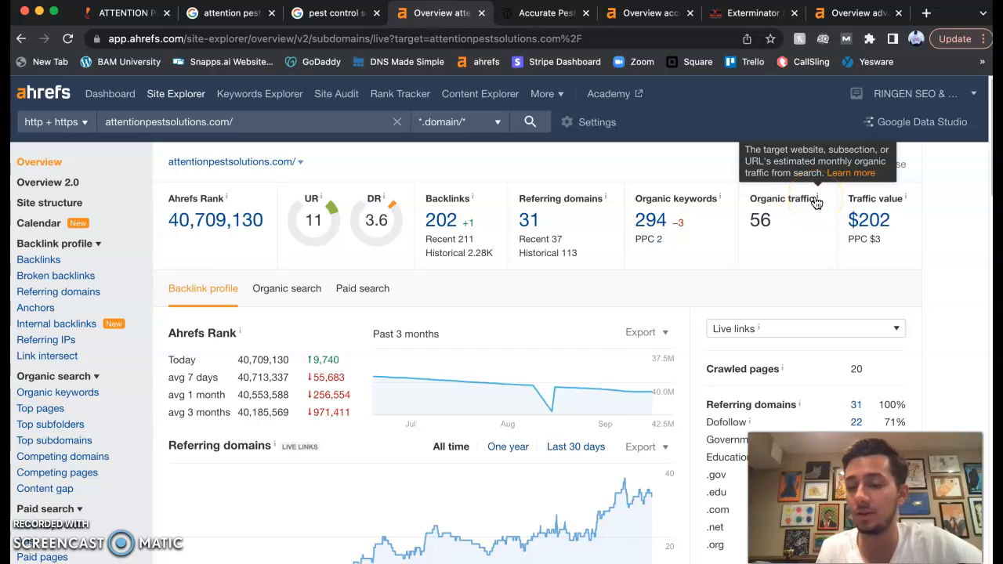
{"action": "mouse_move", "coordinate": [909, 202]}
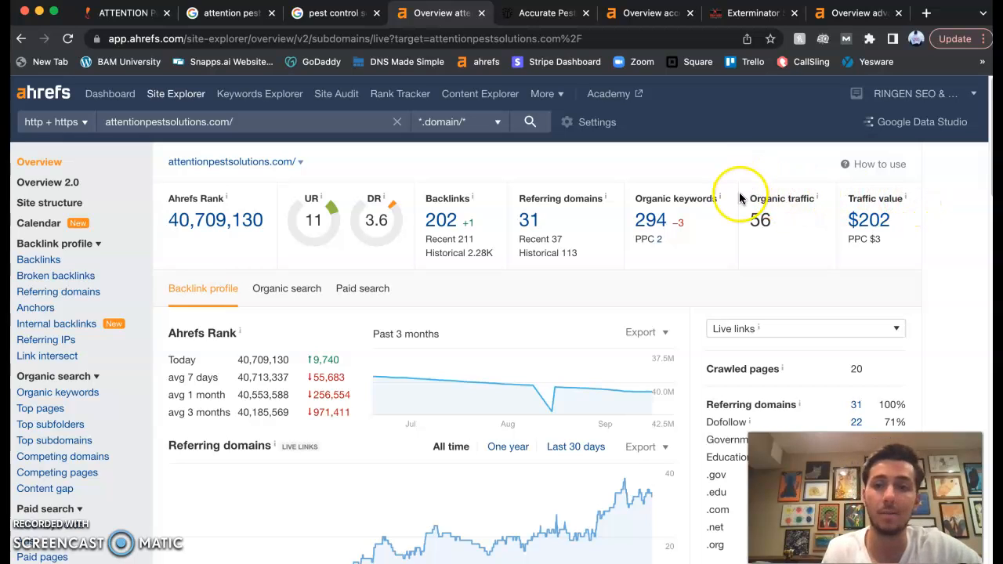
Review the competitor homepage accuratepestcontrolny.com down to its footer, including the service descriptions and blog section
{"action": "left_click", "coordinate": [541, 13]}
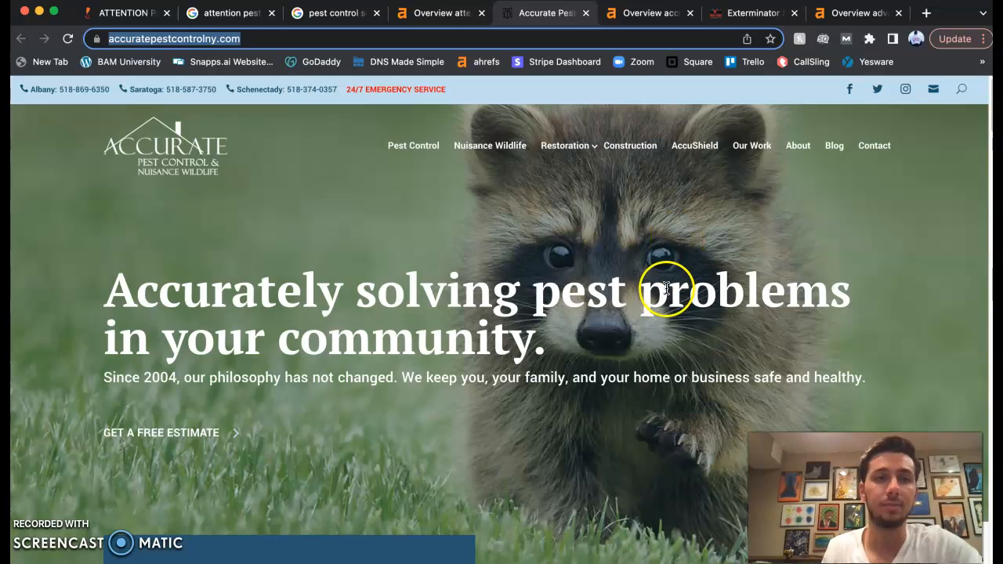
{"action": "scroll", "coordinate": [664, 286], "scroll_direction": "down", "scroll_amount": 15}
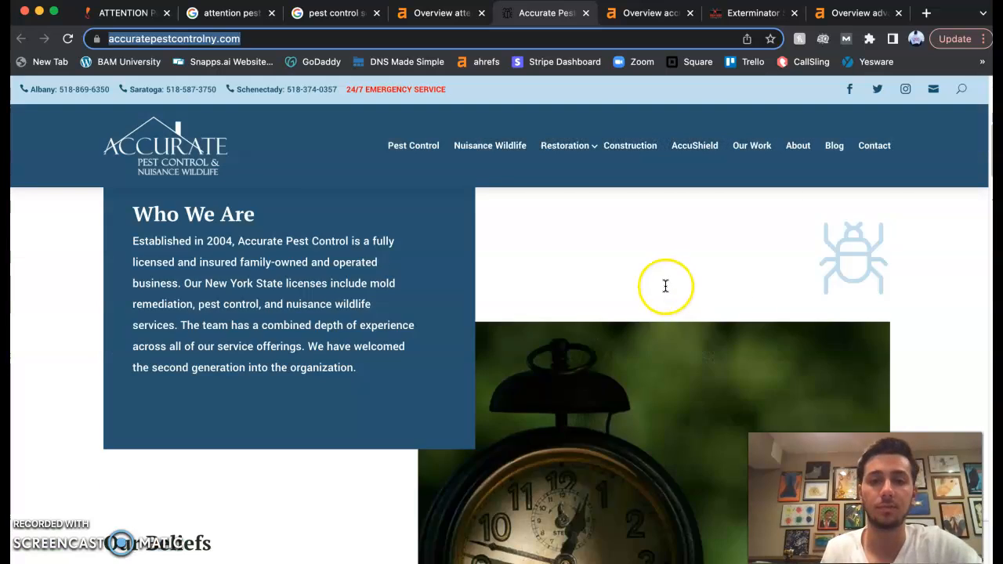
{"action": "scroll", "coordinate": [664, 283], "scroll_direction": "down", "scroll_amount": 15}
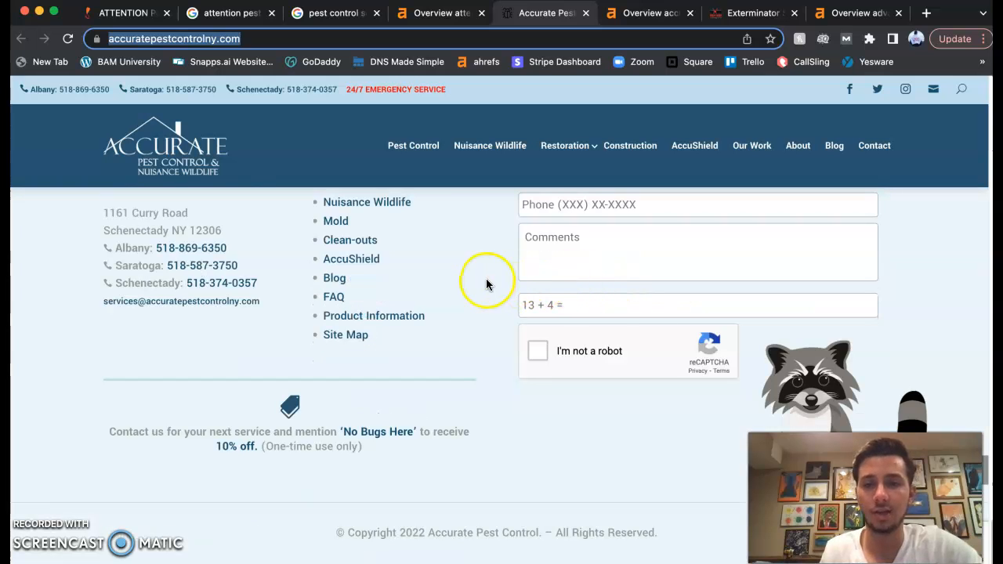
{"action": "scroll", "coordinate": [486, 280], "scroll_direction": "up", "scroll_amount": 12}
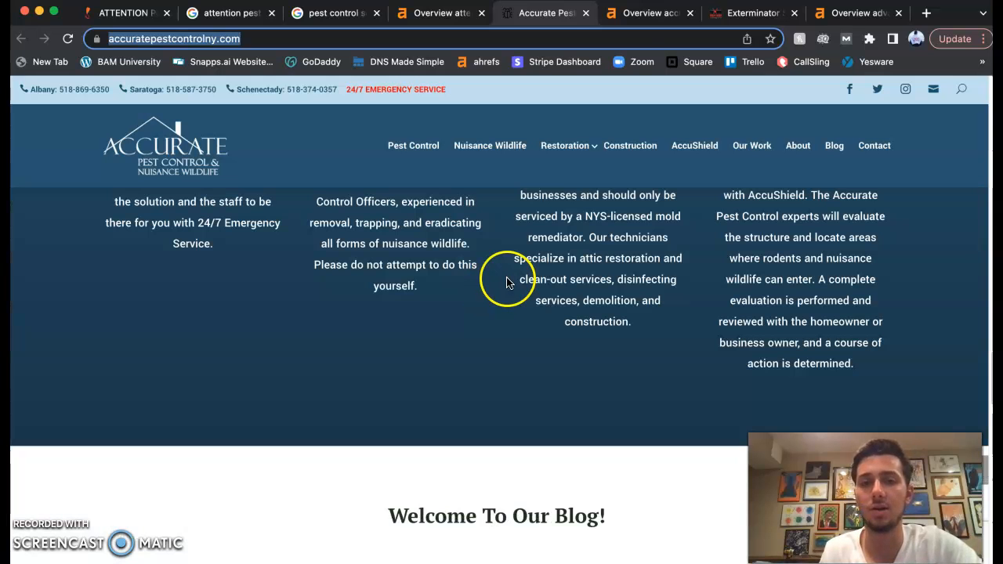
Examine the URL Rating, Domain Rating and other key metrics in the Ahrefs overview of accuratepestcontrolny.com
{"action": "left_click", "coordinate": [643, 16]}
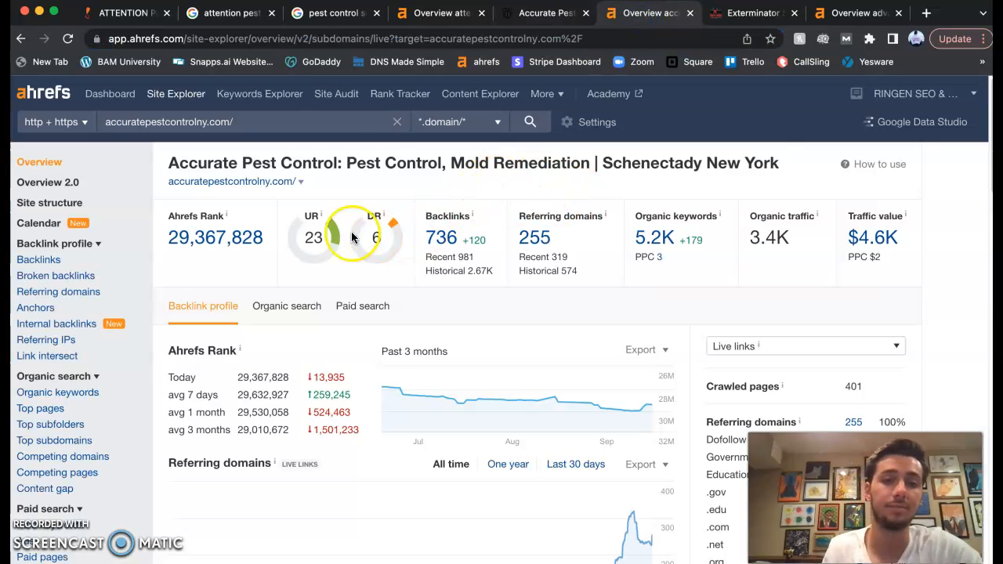
{"action": "mouse_move", "coordinate": [321, 221]}
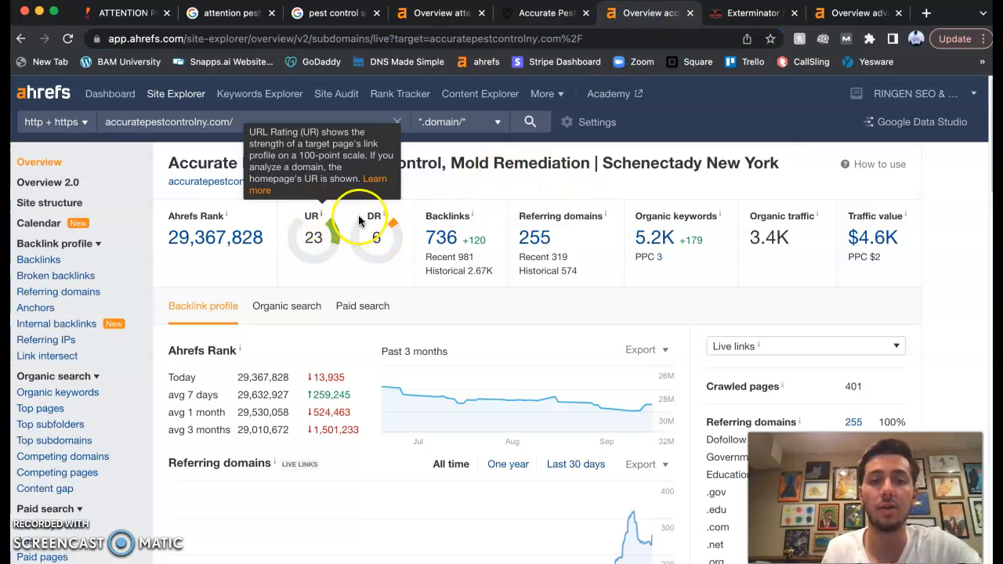
{"action": "mouse_move", "coordinate": [383, 220]}
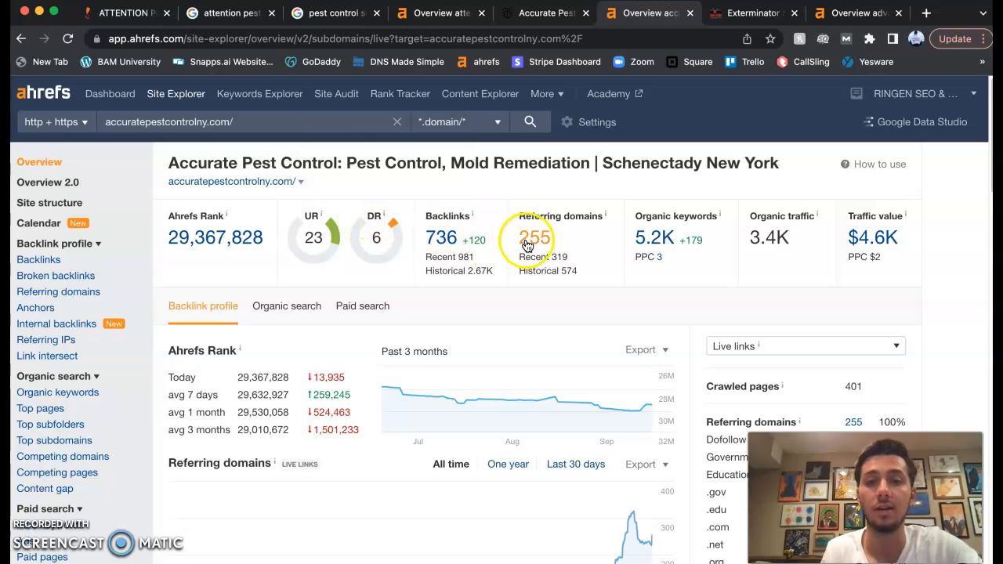
Review the competitor homepage advantagepestcontrolny.com from its header down to the contact form and footer
{"action": "left_click", "coordinate": [758, 13]}
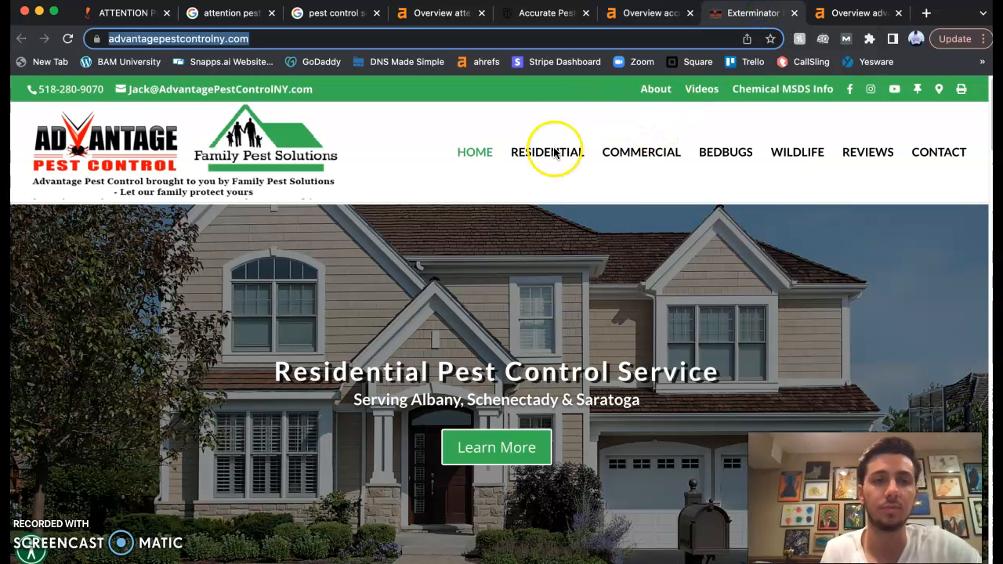
{"action": "scroll", "coordinate": [600, 228], "scroll_direction": "down", "scroll_amount": 15}
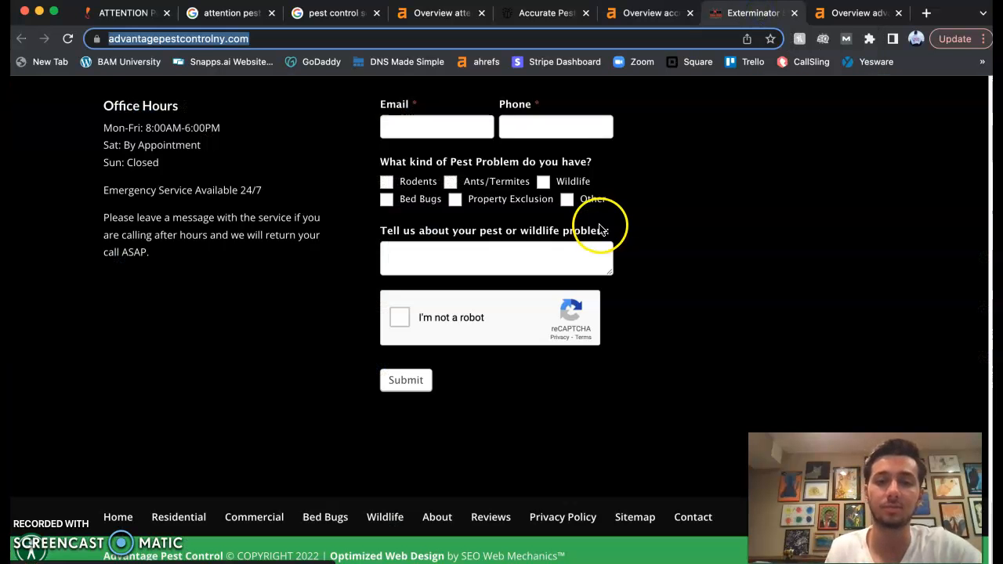
{"action": "scroll", "coordinate": [599, 235], "scroll_direction": "up", "scroll_amount": 15}
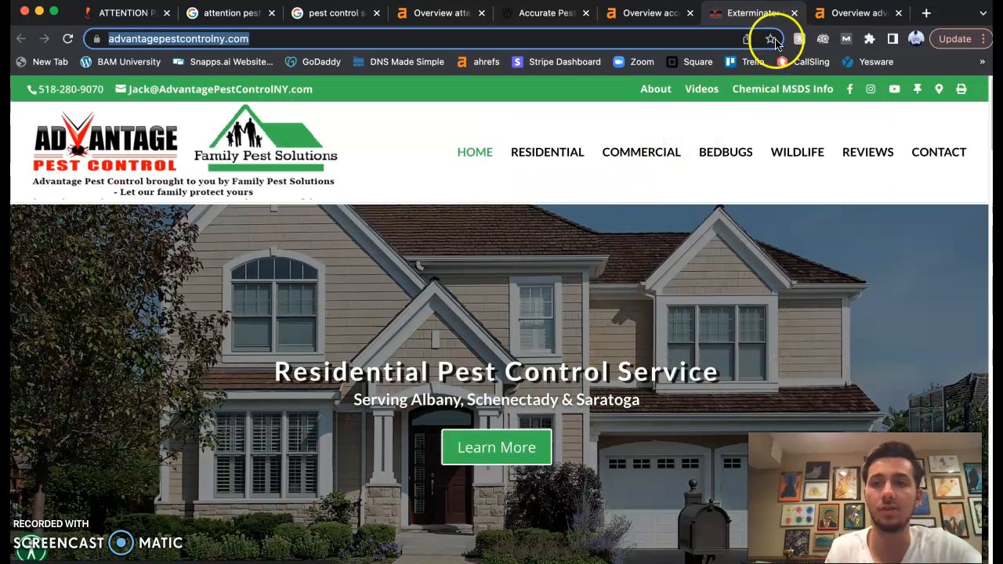
Check the Ahrefs overview of advantagepestcontrolny.com and examine the volume, traffic and position of its organic keywords
{"action": "left_click", "coordinate": [835, 14]}
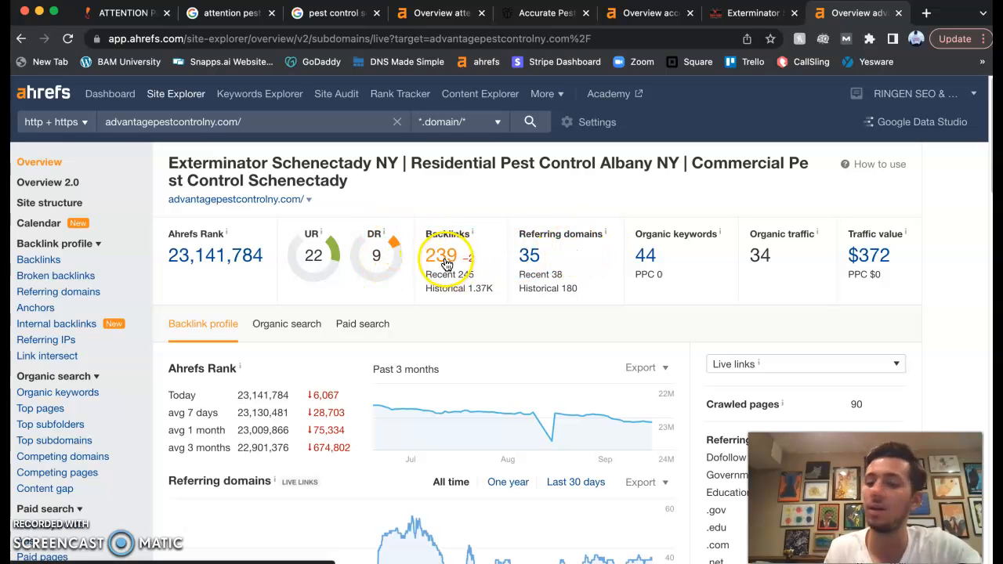
{"action": "left_click", "coordinate": [652, 258]}
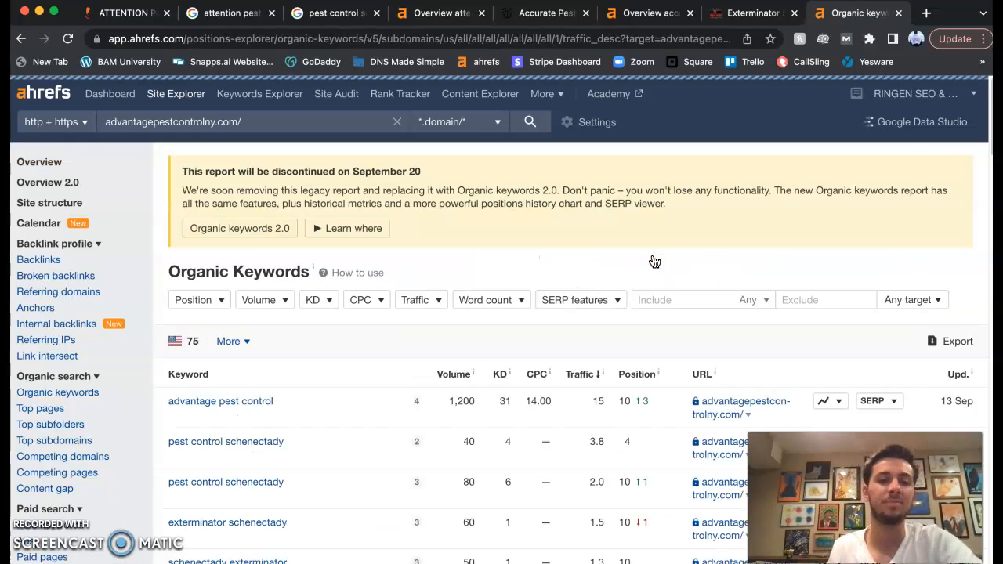
{"action": "scroll", "coordinate": [627, 353], "scroll_direction": "down", "scroll_amount": 1}
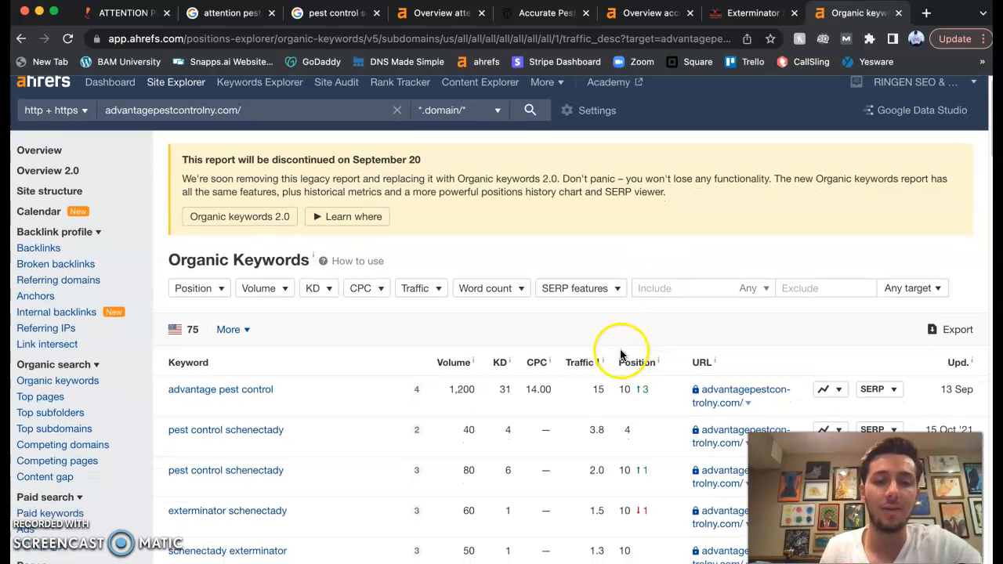
{"action": "scroll", "coordinate": [587, 357], "scroll_direction": "down", "scroll_amount": 3}
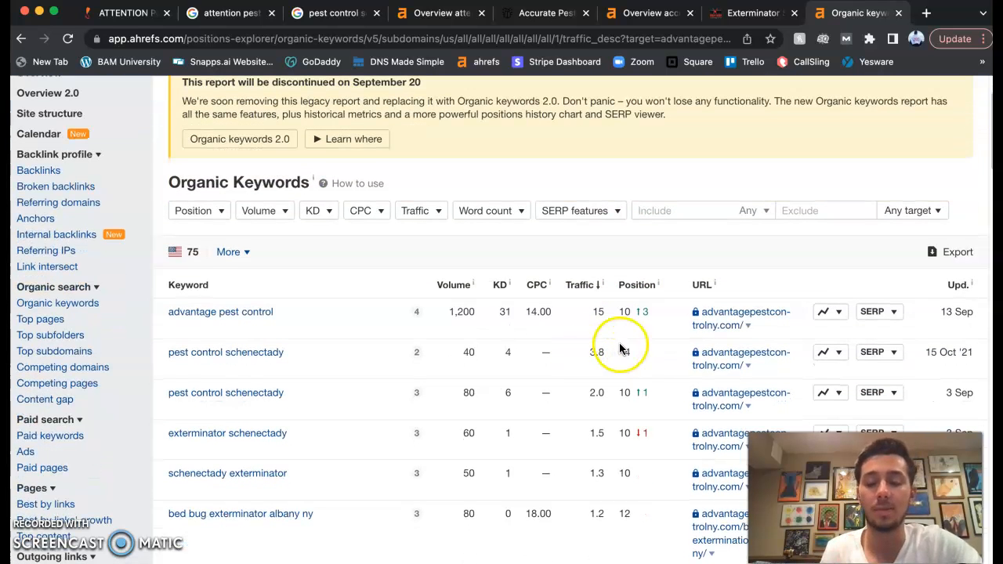
{"action": "mouse_move", "coordinate": [474, 286]}
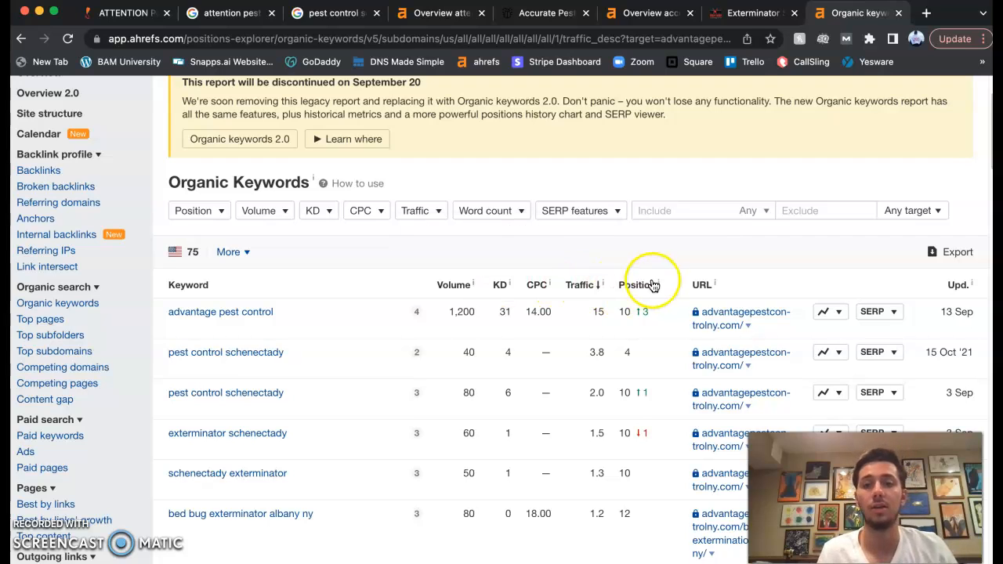
{"action": "mouse_move", "coordinate": [658, 286]}
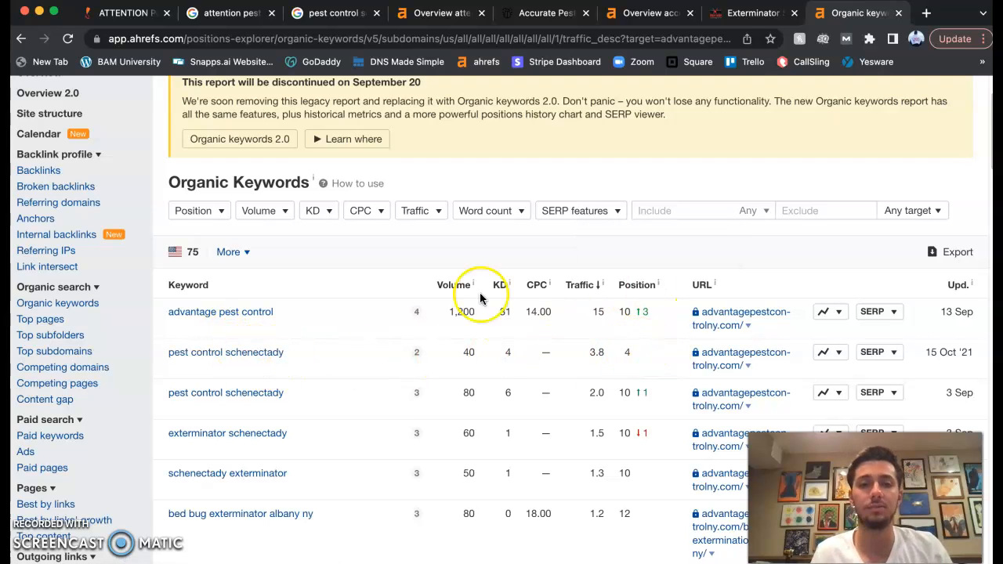
Examine the organic keywords report of attentionpestsolutions.com in Ahrefs, covering search volume, difficulty, traffic and ranking position
{"action": "left_click", "coordinate": [438, 14]}
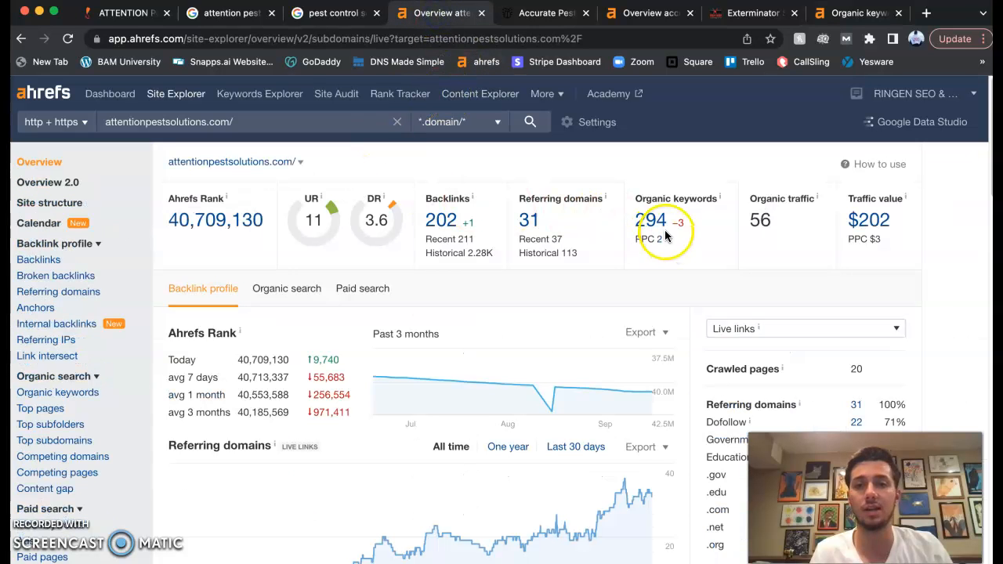
{"action": "left_click", "coordinate": [657, 226]}
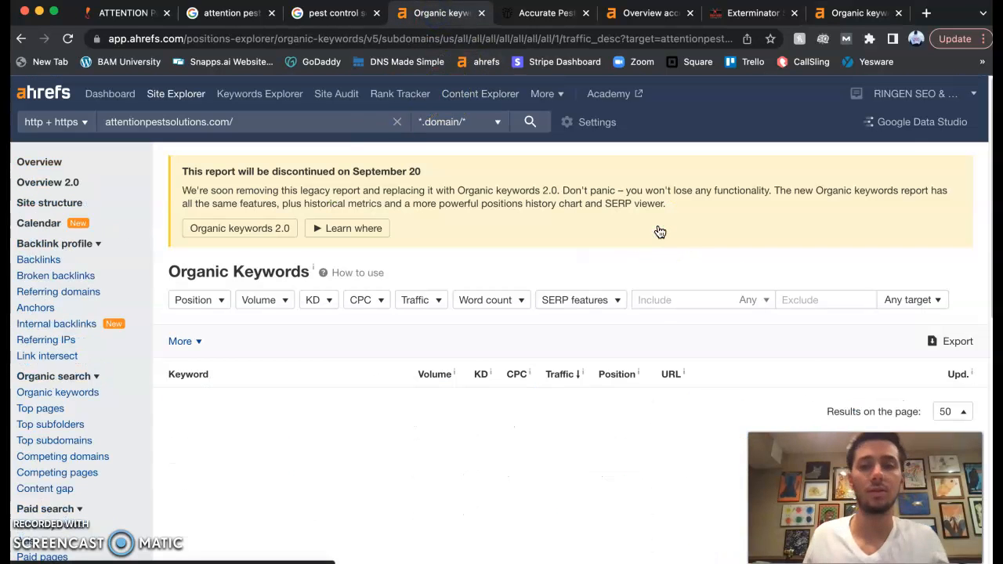
{"action": "scroll", "coordinate": [627, 300], "scroll_direction": "down", "scroll_amount": 5}
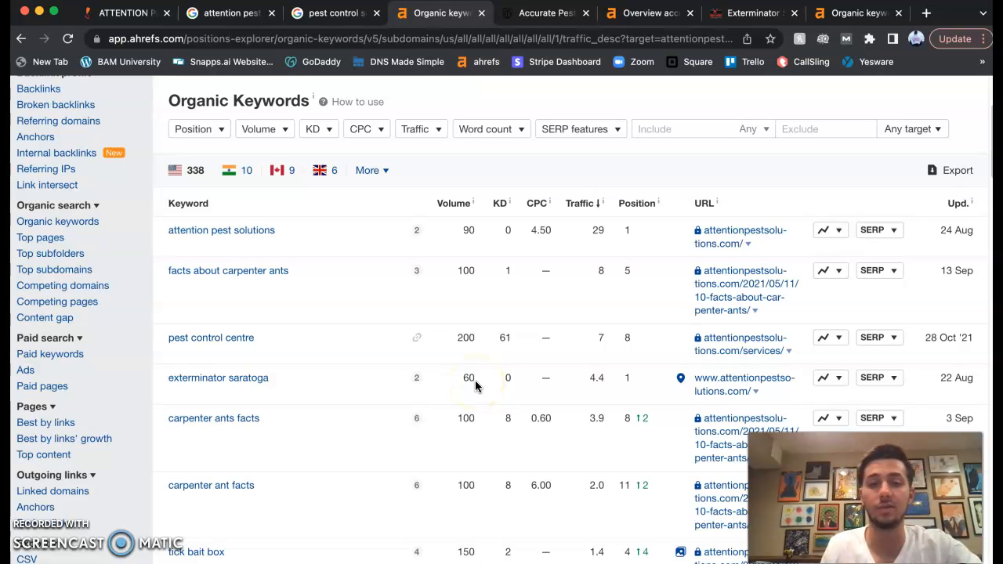
{"action": "scroll", "coordinate": [478, 388], "scroll_direction": "down", "scroll_amount": 3}
{"action": "left_click", "coordinate": [504, 366]}
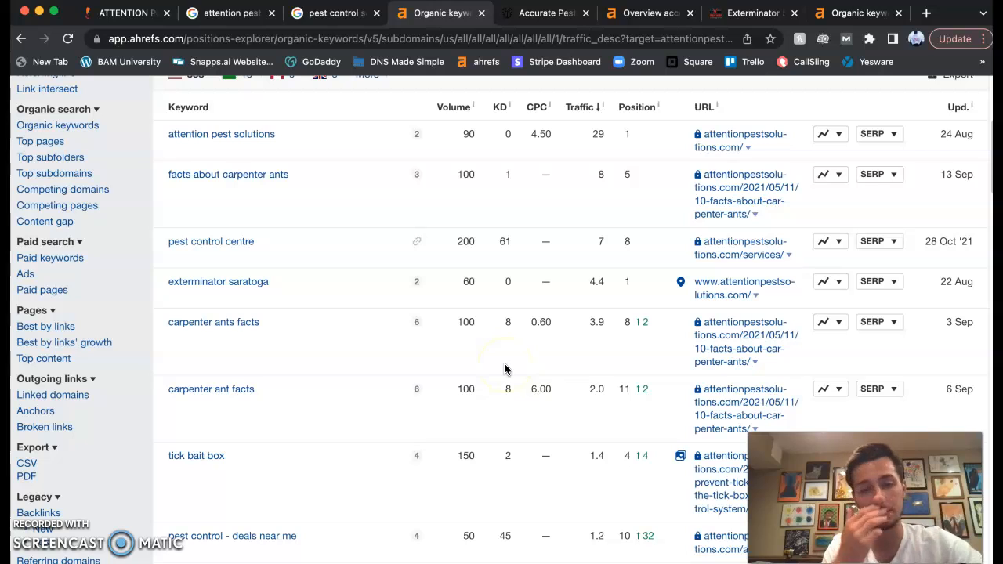